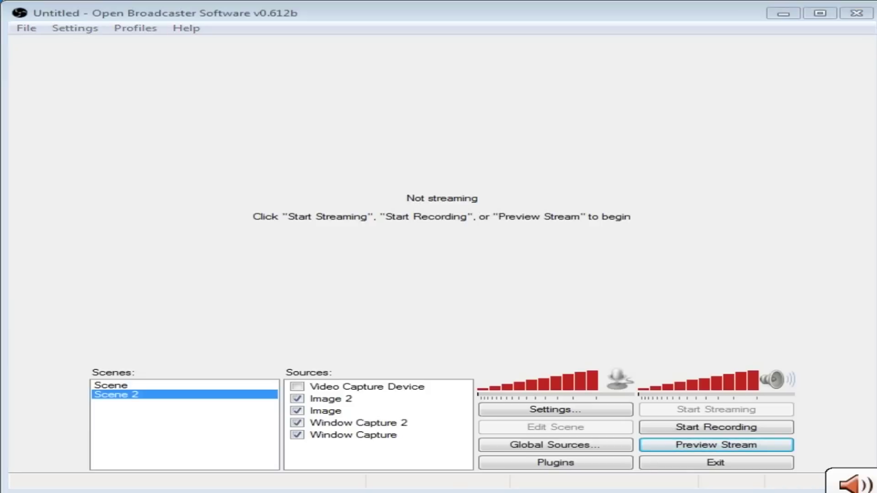
Add a new scene and keep its default name, 'Scene 3'.
{"action": "left_click", "coordinate": [233, 228]}
{"action": "right_click", "coordinate": [175, 413]}
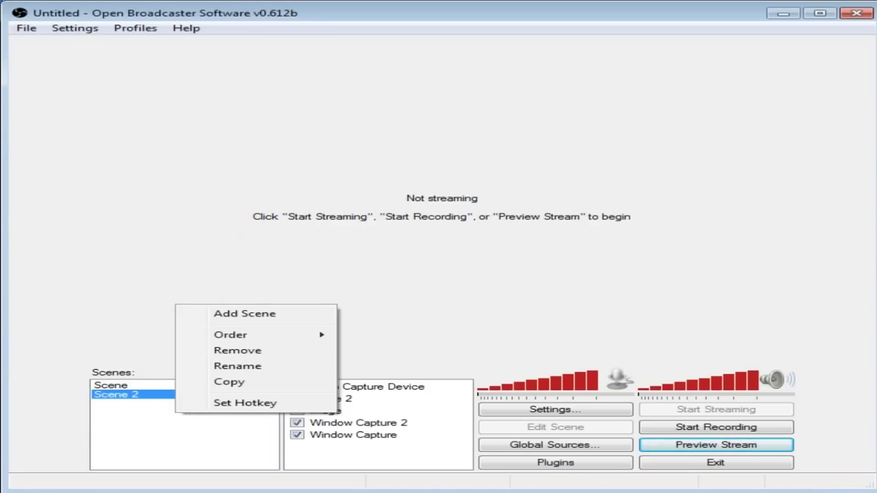
{"action": "left_click", "coordinate": [227, 315]}
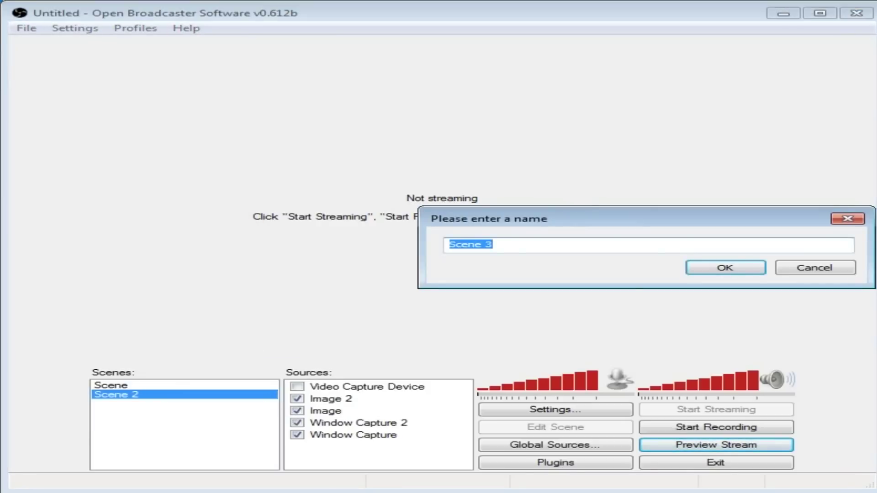
{"action": "left_click", "coordinate": [736, 266]}
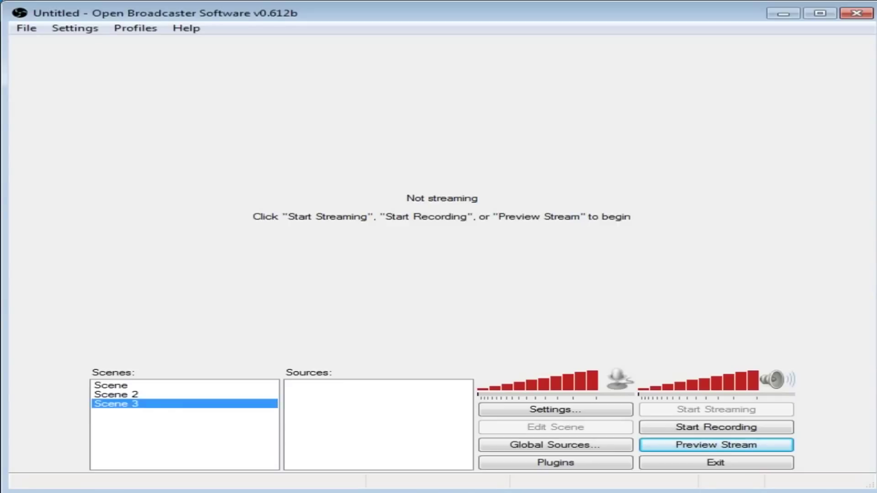
Add a Video Capture Device source to Scene 3.
{"action": "right_click", "coordinate": [336, 393]}
{"action": "left_click", "coordinate": [349, 399]}
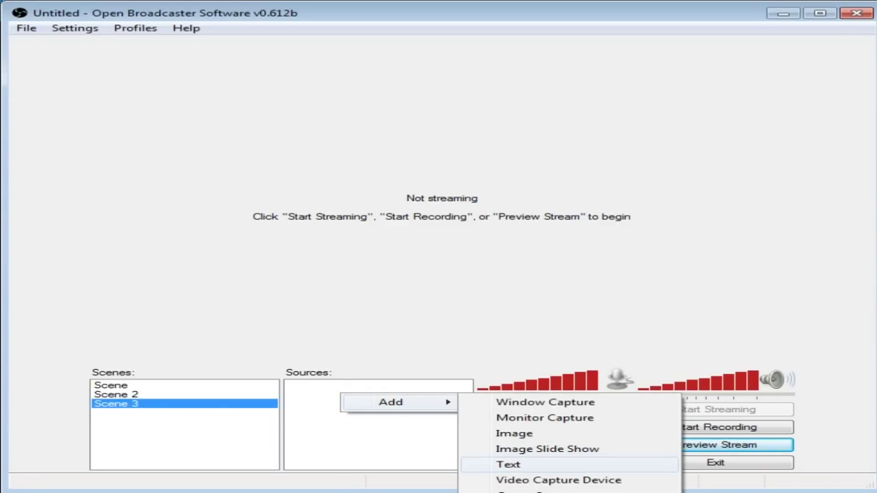
{"action": "left_click", "coordinate": [496, 477]}
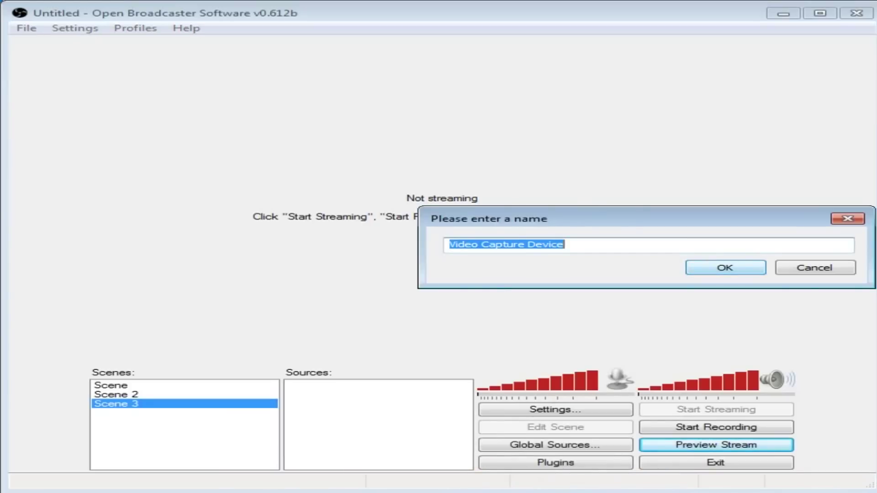
Keep the default source name and select Dazzle DVC100 Video and Dazzle DVC100 Audio Device, with audio output to desktop.
{"action": "left_click", "coordinate": [711, 268]}
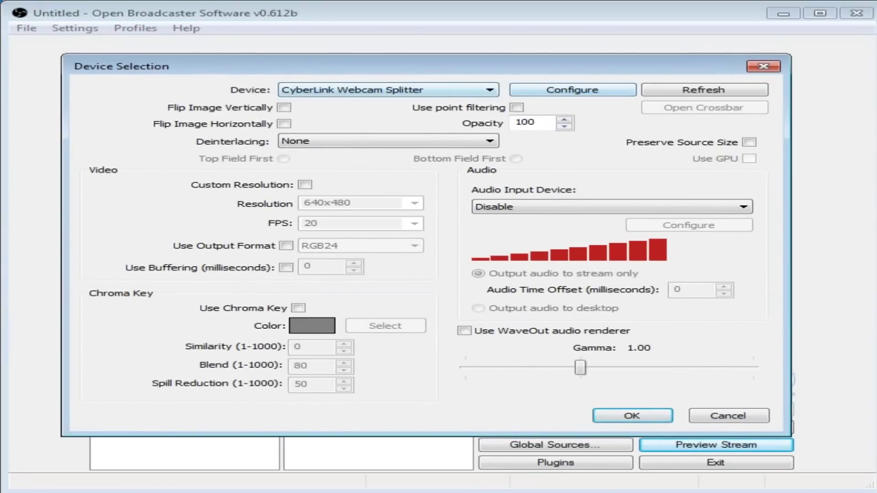
{"action": "left_click", "coordinate": [480, 87]}
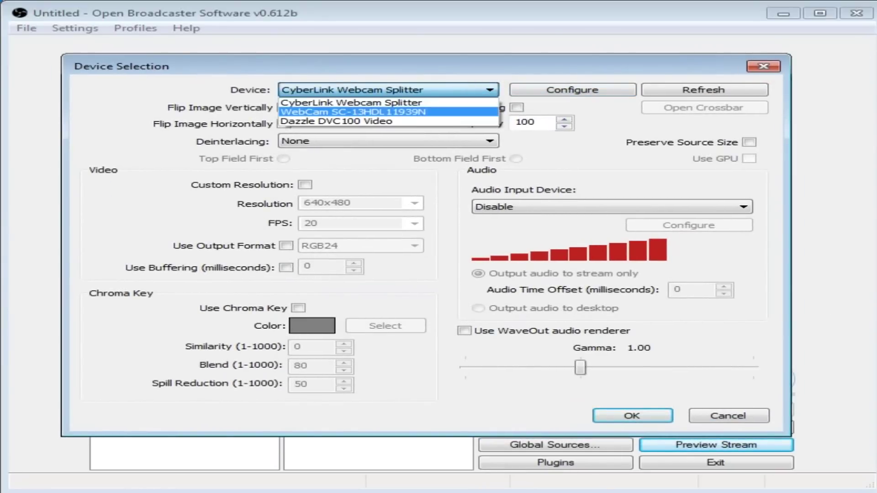
{"action": "left_click", "coordinate": [333, 121]}
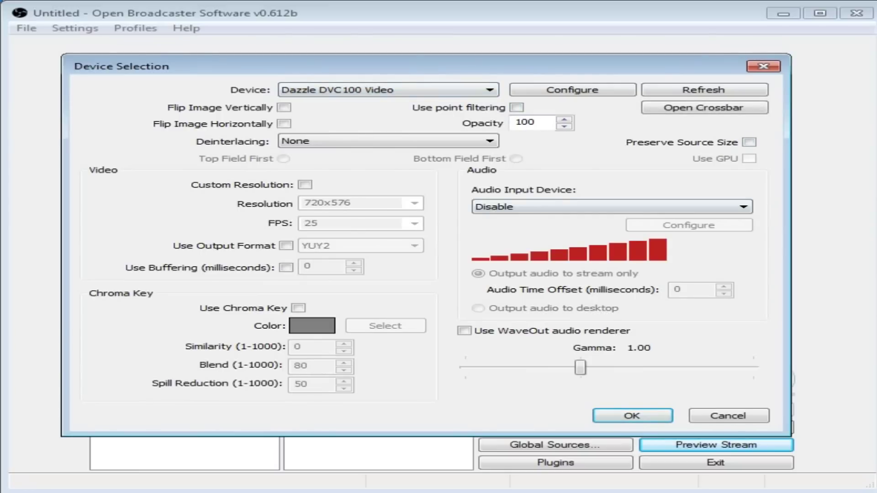
{"action": "left_click", "coordinate": [553, 206]}
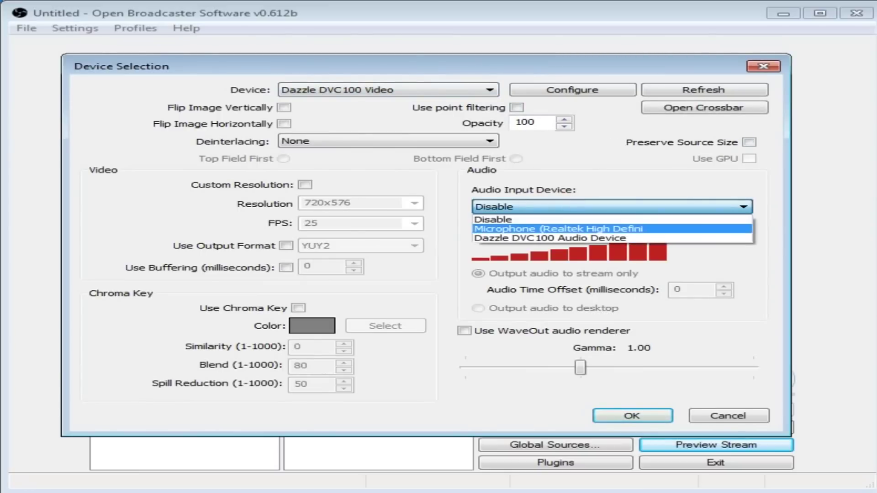
{"action": "left_click", "coordinate": [549, 238]}
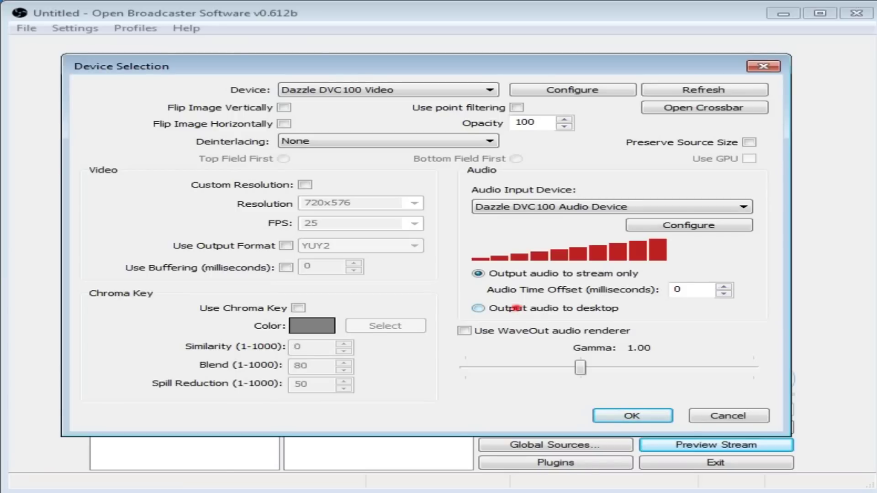
{"action": "left_click", "coordinate": [512, 308]}
In the crossbar, route input 5: Audio Line In to output 1: Audio Decoder Out, then apply.
{"action": "left_click", "coordinate": [704, 107]}
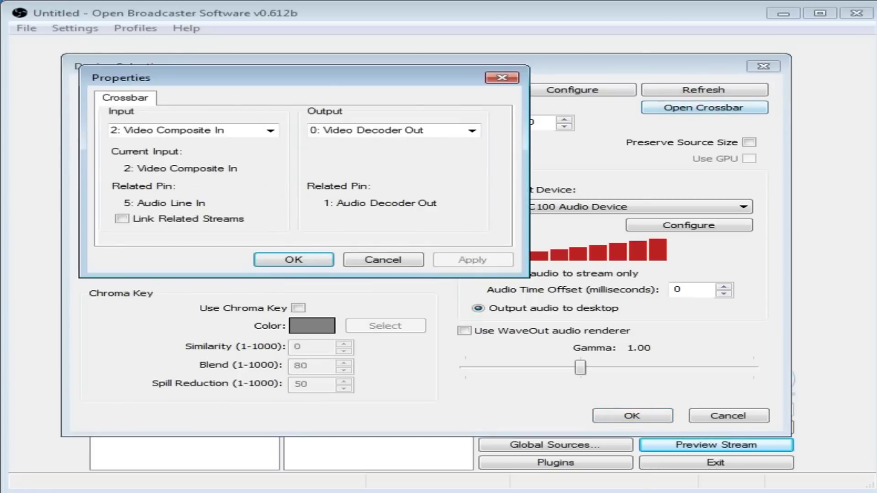
{"action": "left_click", "coordinate": [270, 131]}
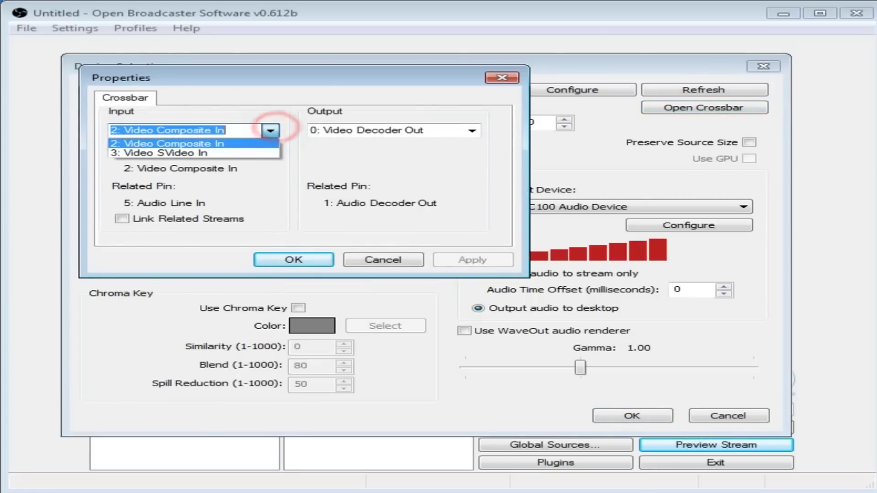
{"action": "left_click", "coordinate": [273, 129]}
{"action": "left_click", "coordinate": [472, 131]}
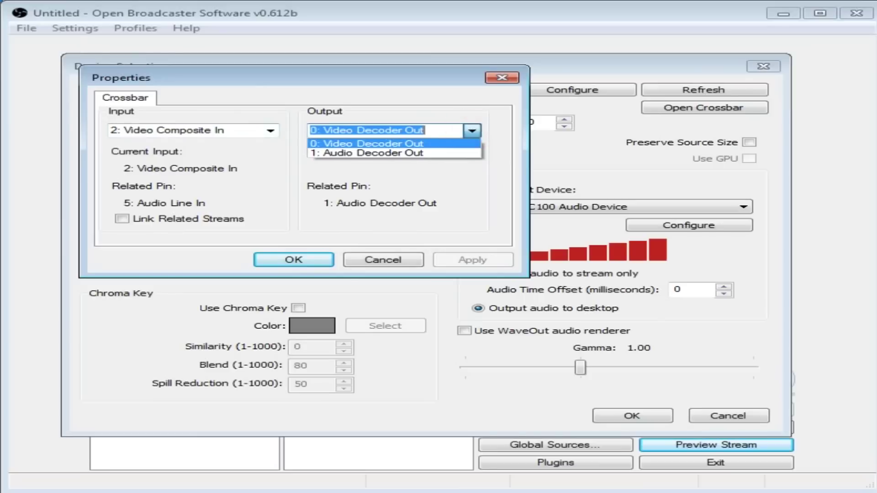
{"action": "left_click", "coordinate": [428, 151]}
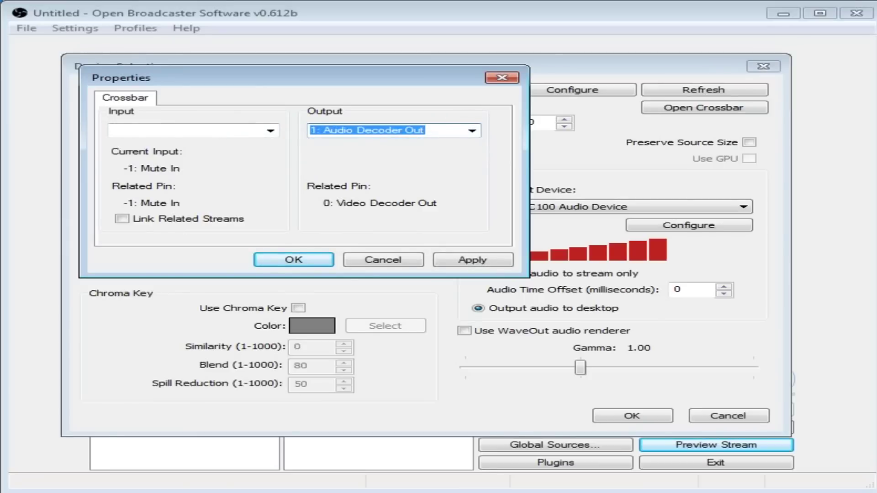
{"action": "left_click", "coordinate": [271, 131]}
{"action": "left_click", "coordinate": [242, 141]}
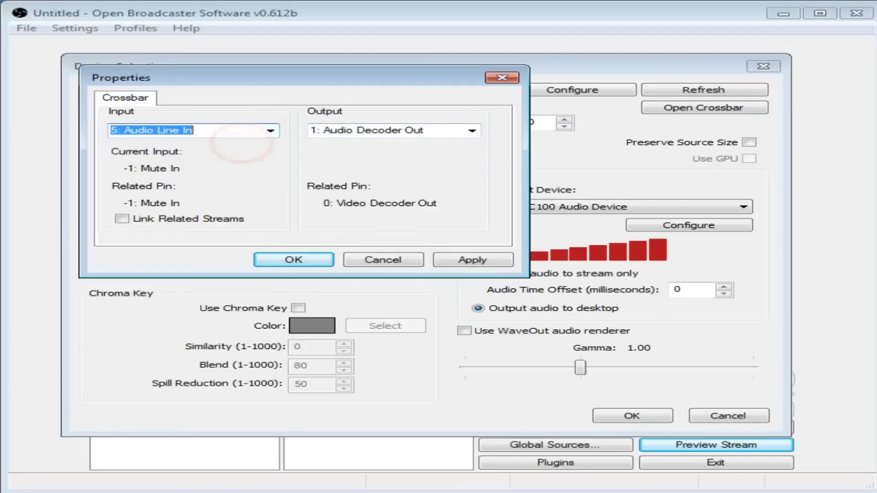
{"action": "left_click", "coordinate": [462, 258]}
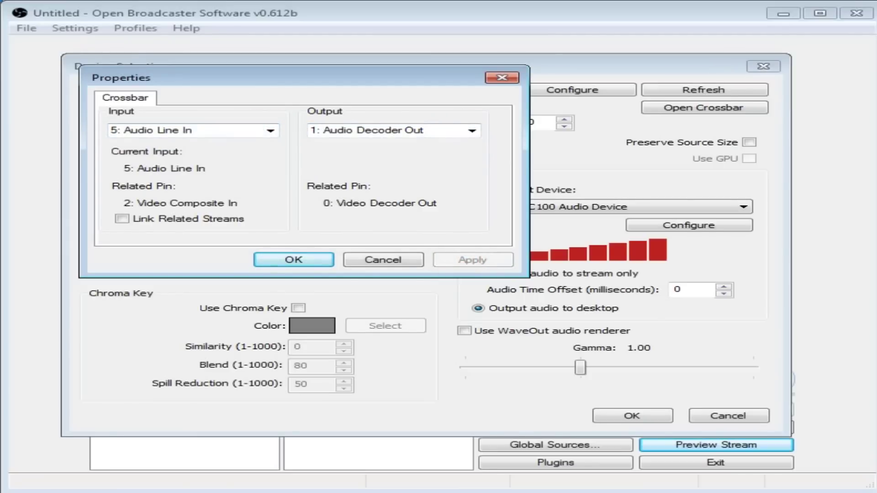
{"action": "left_click", "coordinate": [313, 259]}
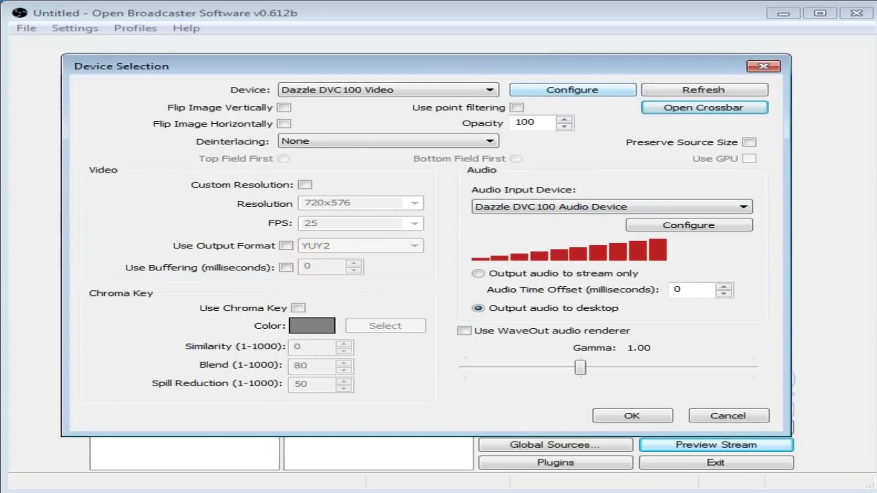
In the video decoder settings, choose NTSC_M, tick VCR Input, then apply and confirm.
{"action": "left_click", "coordinate": [564, 88]}
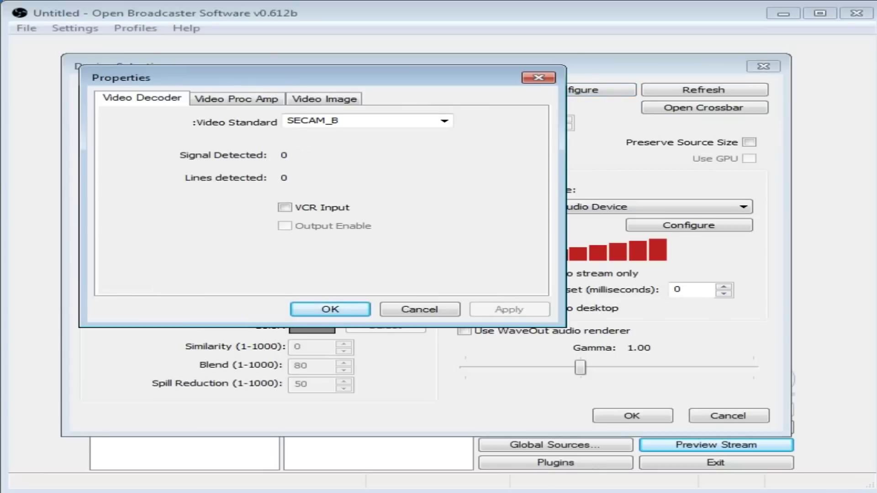
{"action": "left_click", "coordinate": [444, 121]}
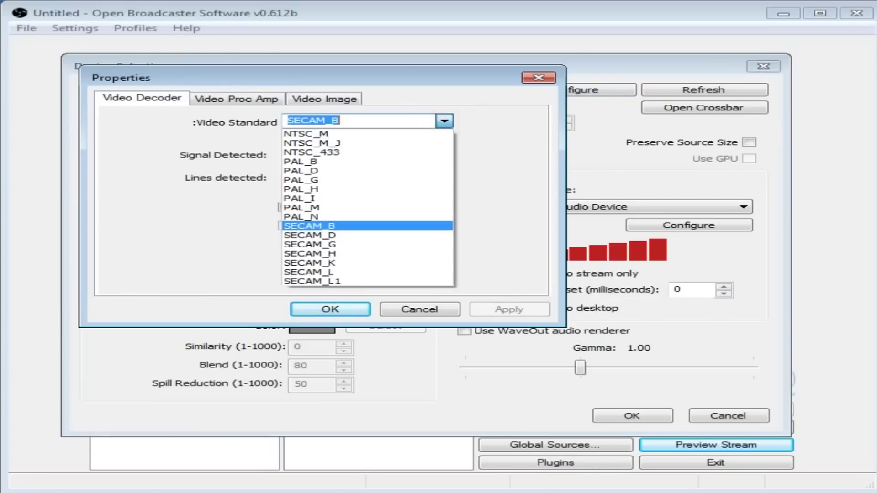
{"action": "left_click", "coordinate": [398, 133]}
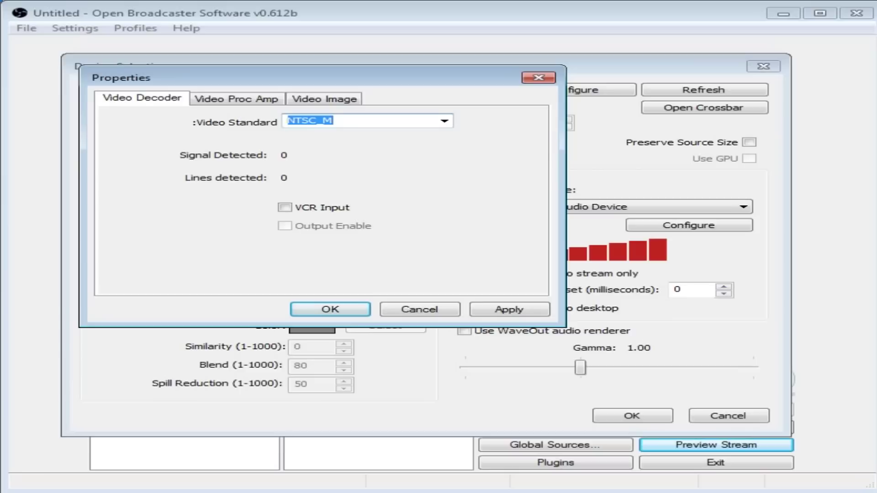
{"action": "left_click", "coordinate": [285, 207]}
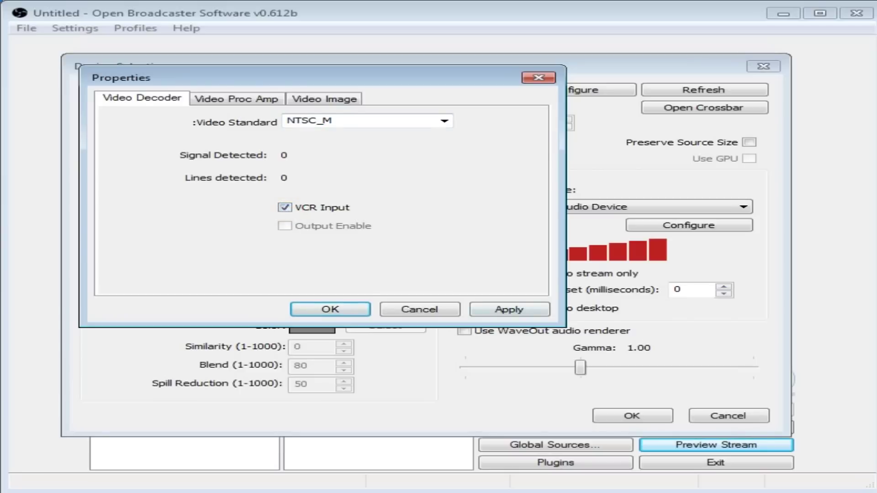
{"action": "left_click", "coordinate": [512, 310]}
{"action": "left_click", "coordinate": [330, 310]}
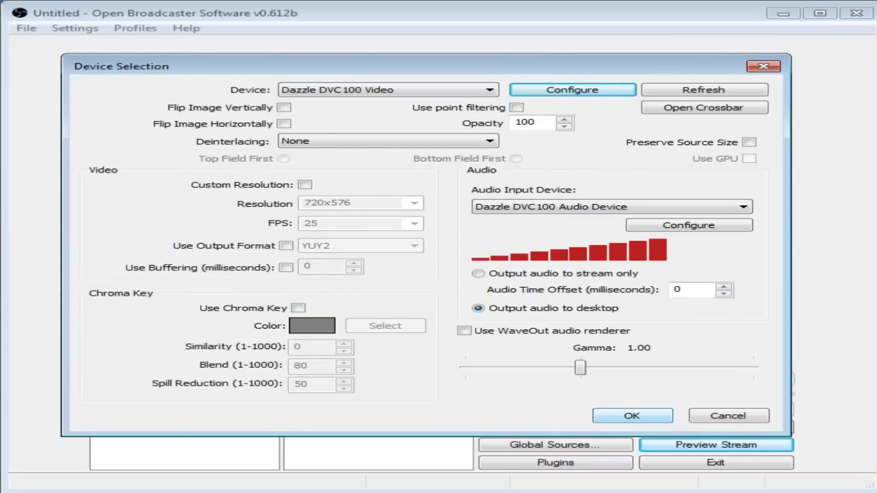
Finish the source setup, start the preview, and fit the capture source to the screen.
{"action": "left_click", "coordinate": [630, 413]}
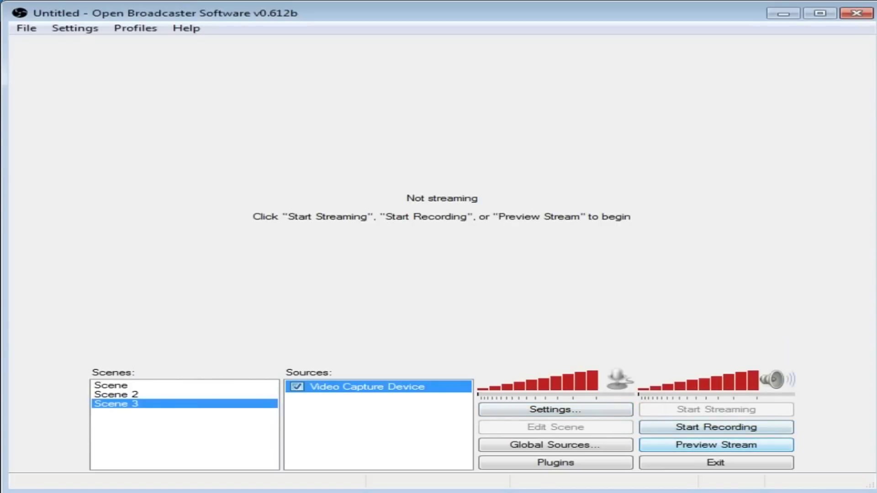
{"action": "left_click", "coordinate": [690, 444]}
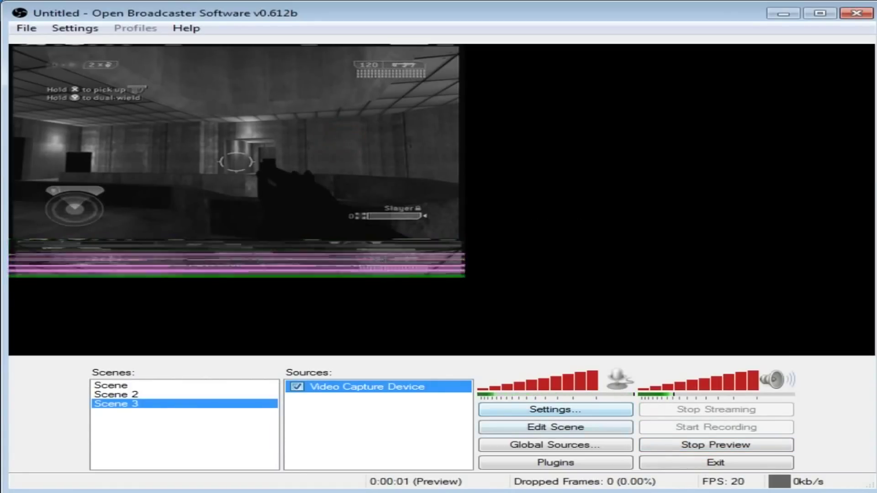
{"action": "left_click", "coordinate": [555, 427]}
{"action": "left_click", "coordinate": [268, 157]}
{"action": "right_click", "coordinate": [230, 102]}
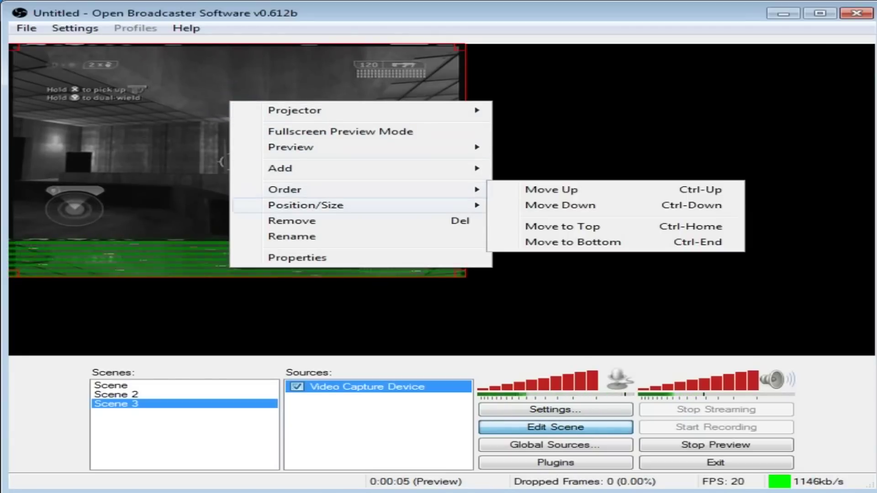
{"action": "mouse_move", "coordinate": [305, 205]}
{"action": "left_click", "coordinate": [562, 260]}
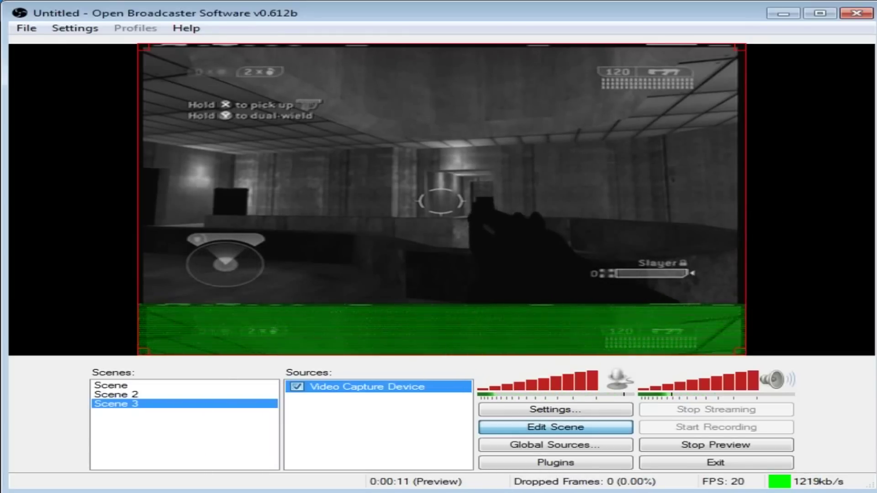
Alt-drag the source's bottom edge up to crop the garbled strip, then fit it to screen.
{"action": "key", "text": "alt"}
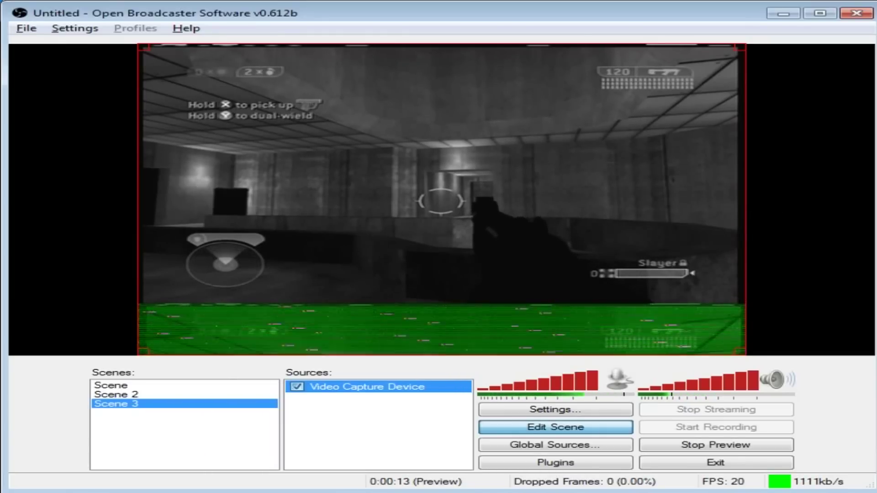
{"action": "left_click", "coordinate": [310, 357]}
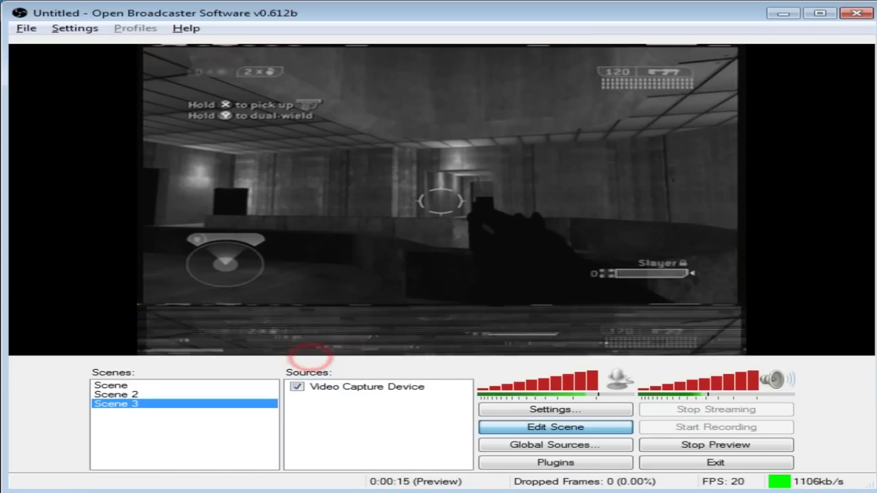
{"action": "left_click", "coordinate": [255, 256]}
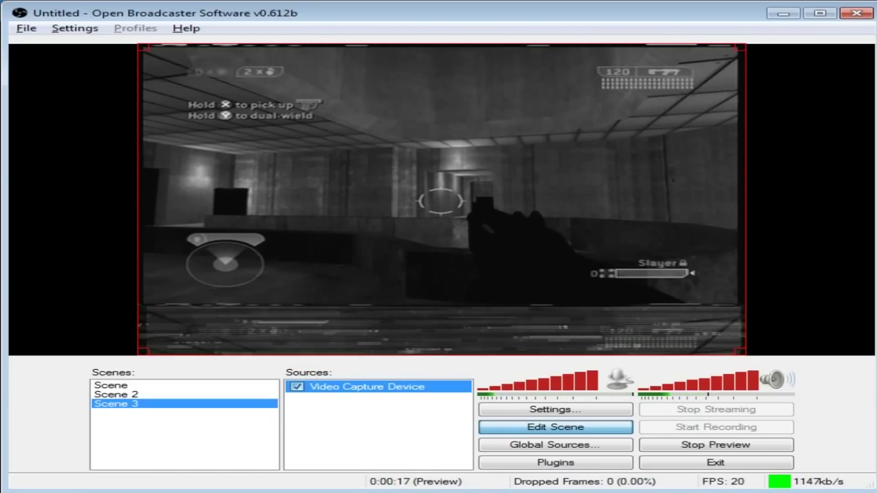
{"action": "left_click_drag", "start_coordinate": [274, 354], "coordinate": [275, 304]}
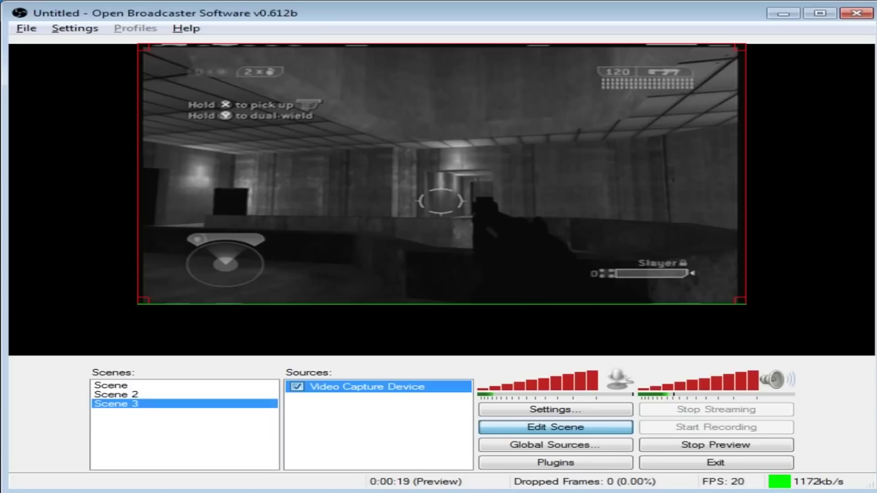
{"action": "right_click", "coordinate": [215, 104]}
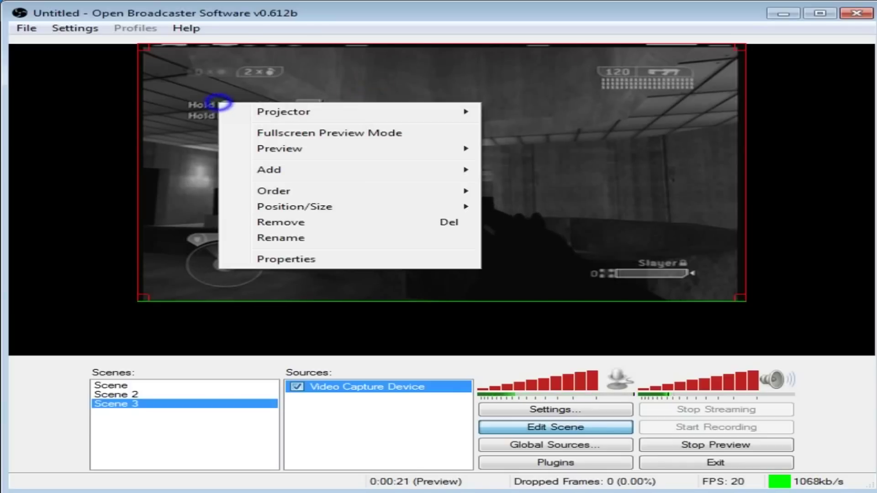
{"action": "left_click", "coordinate": [372, 210]}
{"action": "left_click", "coordinate": [548, 206]}
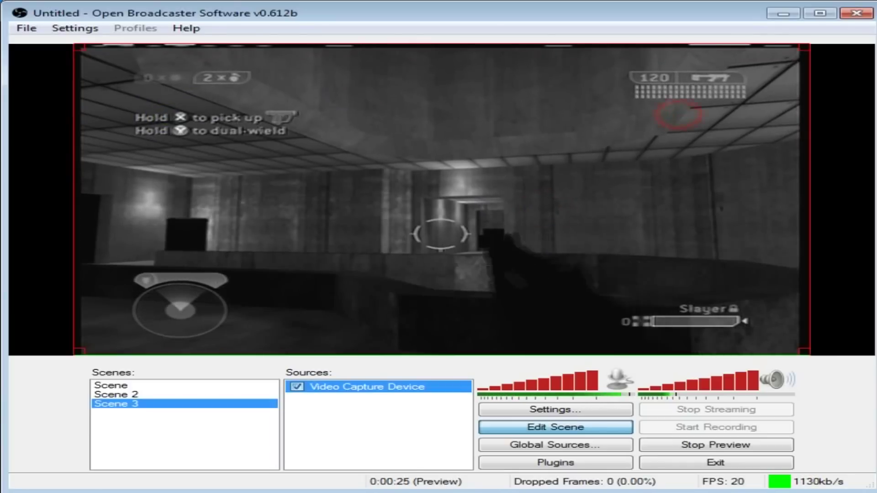
{"action": "left_click", "coordinate": [833, 156]}
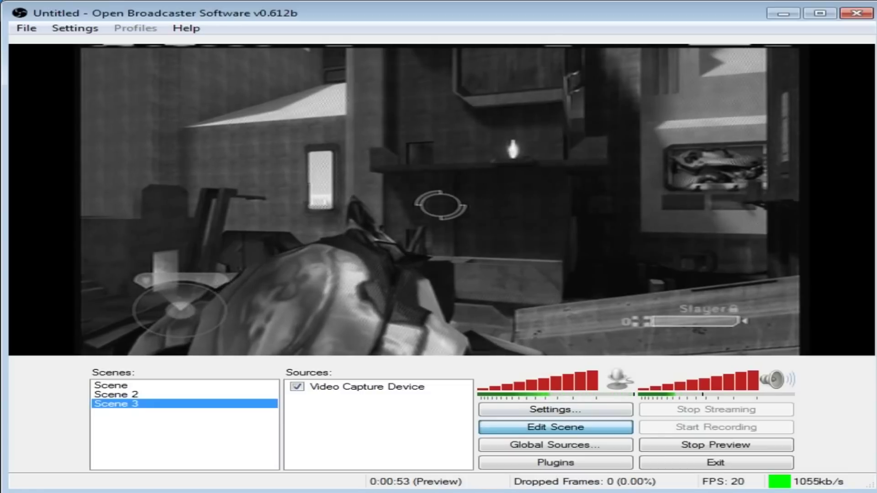
Change the capture device's video standard to SECAM_B, apply, and close the device settings.
{"action": "right_click", "coordinate": [351, 387]}
{"action": "mouse_move", "coordinate": [412, 420]}
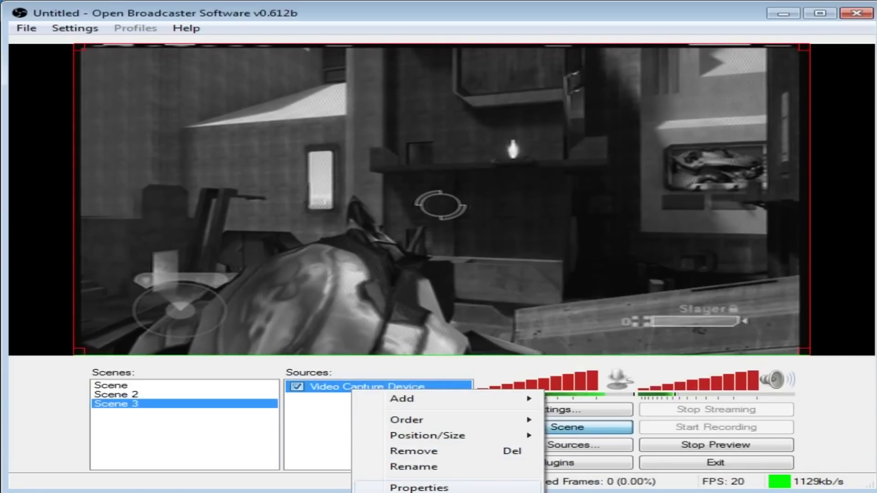
{"action": "left_click", "coordinate": [378, 485]}
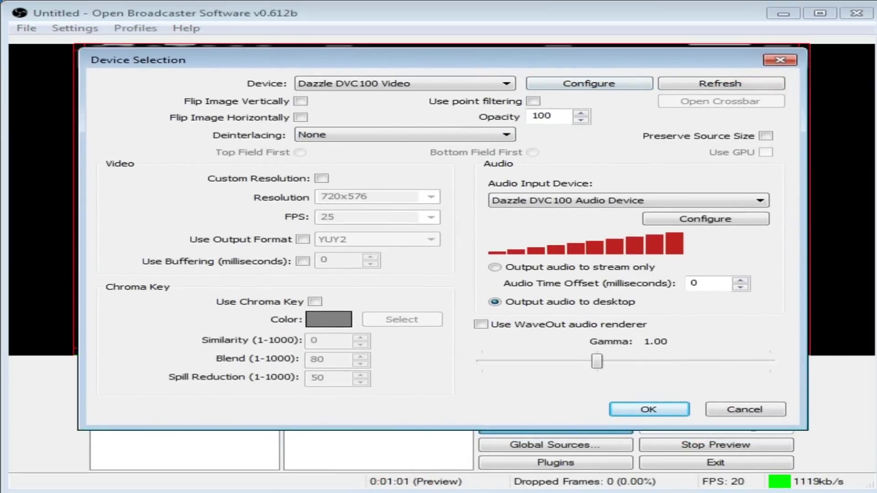
{"action": "left_click", "coordinate": [554, 82]}
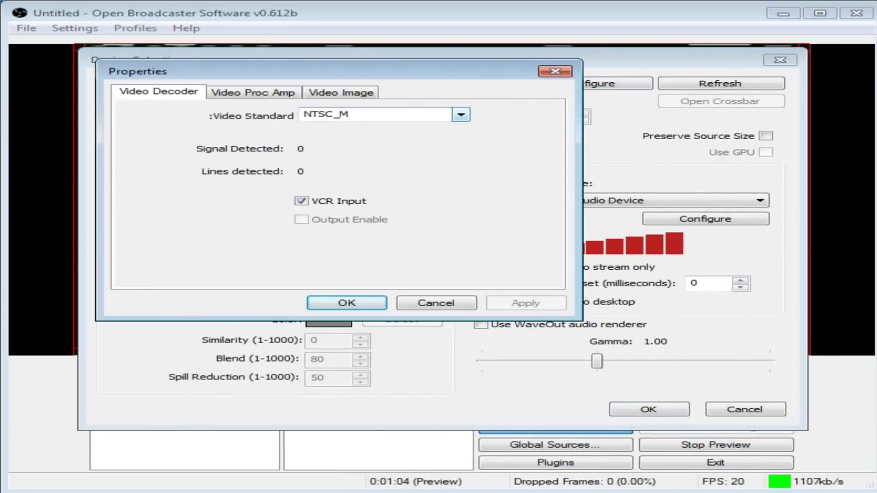
{"action": "left_click", "coordinate": [459, 114]}
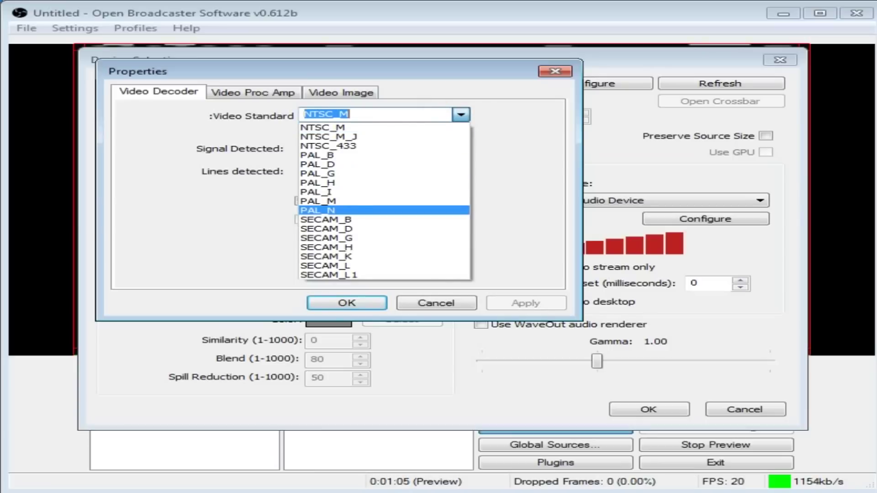
{"action": "left_click", "coordinate": [371, 219]}
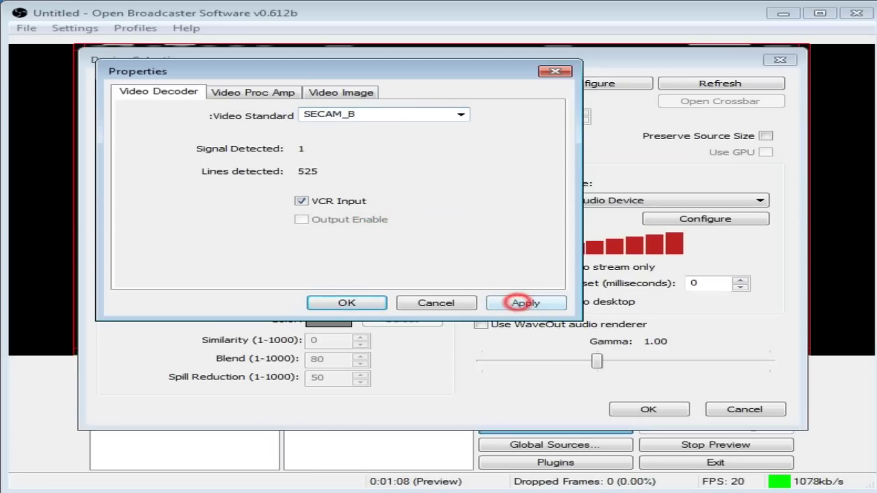
{"action": "left_click", "coordinate": [518, 302]}
{"action": "left_click", "coordinate": [346, 301]}
{"action": "key", "text": "Return"}
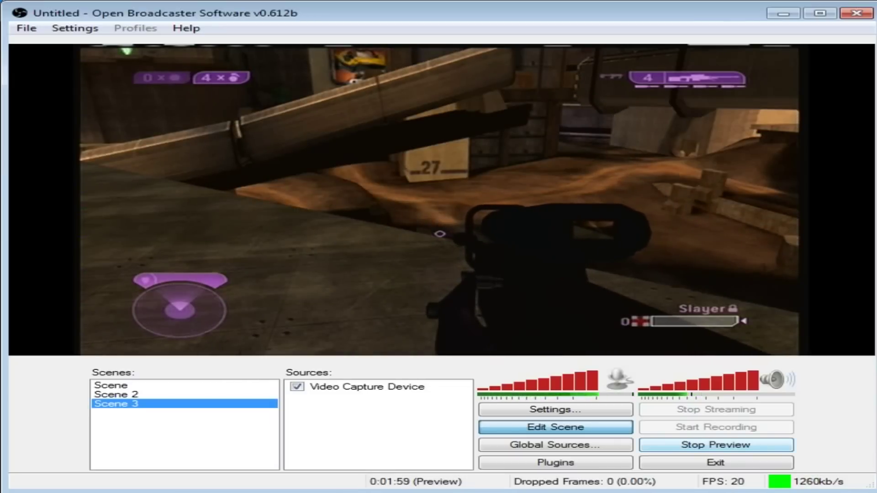
Stop the preview and switch the capture device's video standard back to NTSC_M.
{"action": "left_click", "coordinate": [693, 445]}
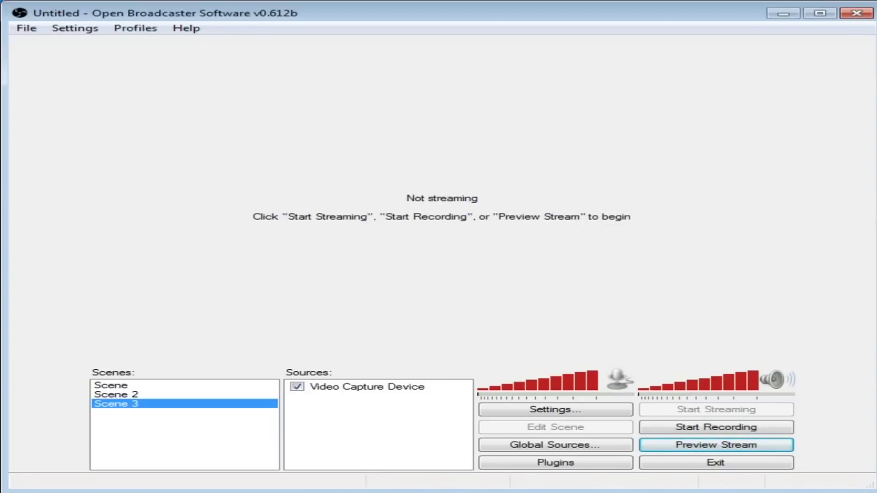
{"action": "right_click", "coordinate": [386, 385]}
{"action": "left_click", "coordinate": [428, 480]}
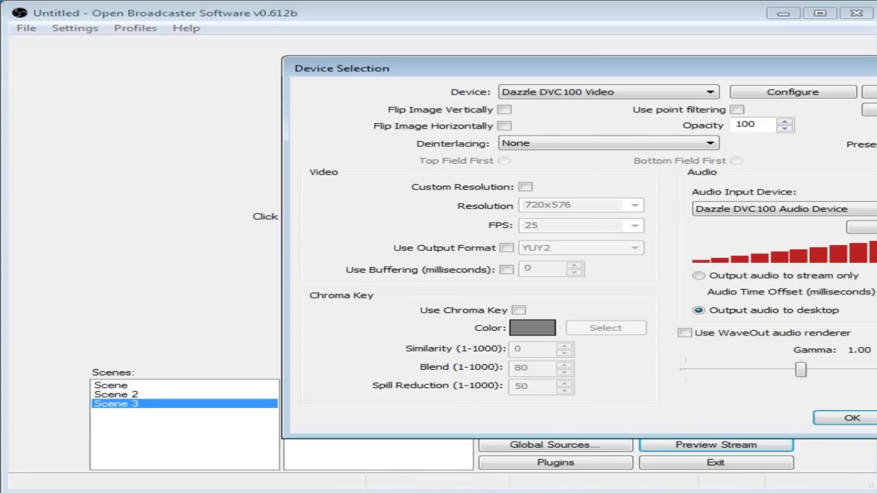
{"action": "left_click", "coordinate": [818, 91]}
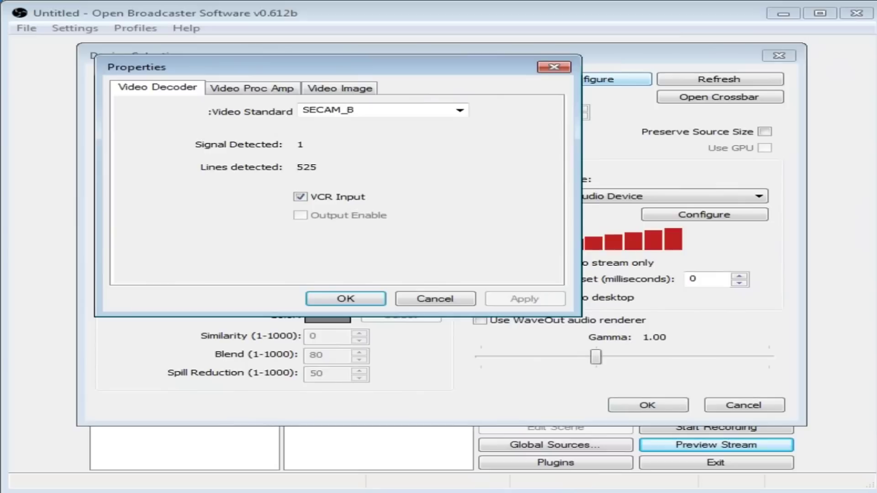
{"action": "left_click", "coordinate": [460, 110]}
{"action": "left_click", "coordinate": [398, 121]}
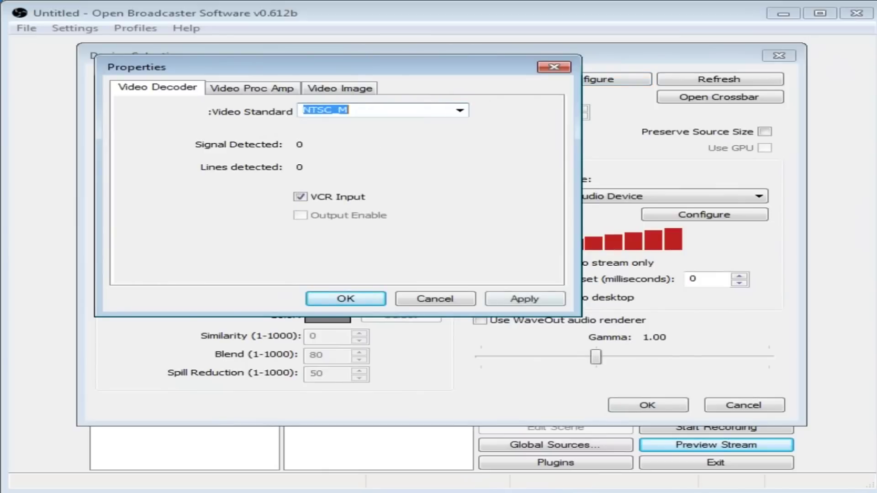
{"action": "left_click", "coordinate": [516, 298]}
{"action": "left_click", "coordinate": [338, 296]}
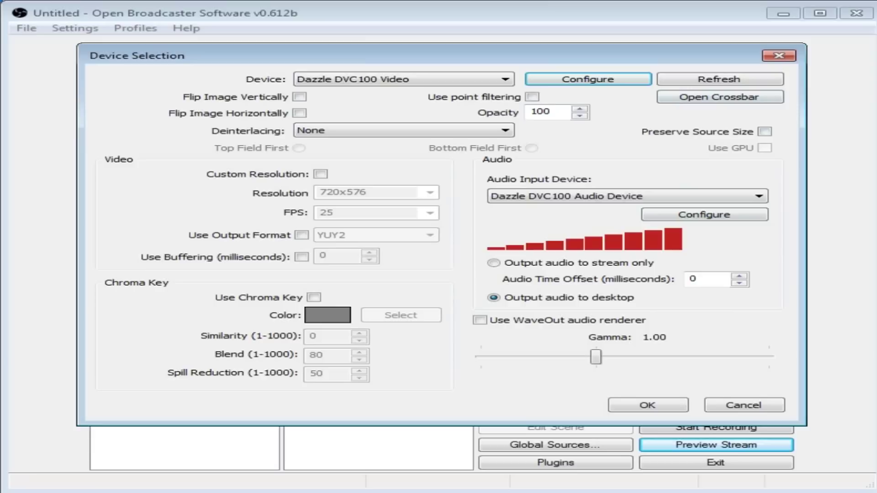
Route crossbar input 5: Audio Line In to output 1: Audio Decoder Out and close the device settings.
{"action": "left_click", "coordinate": [717, 95]}
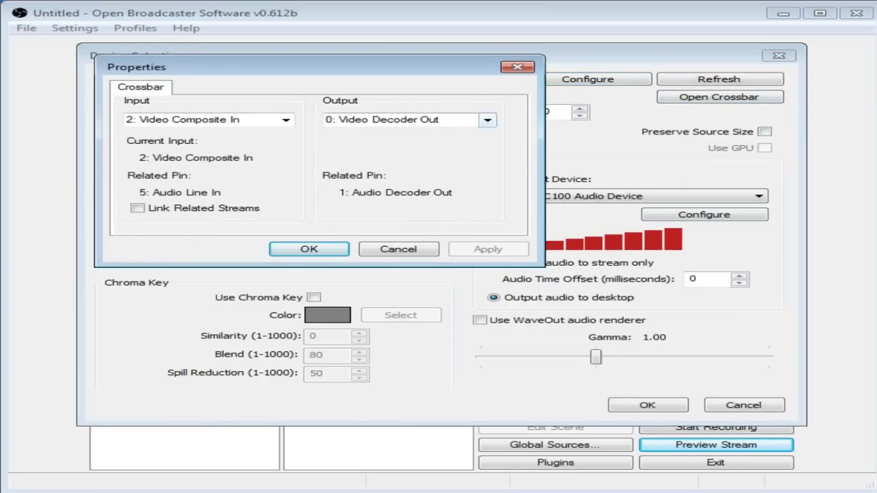
{"action": "left_click", "coordinate": [488, 120]}
{"action": "left_click", "coordinate": [384, 138]}
{"action": "left_click", "coordinate": [274, 119]}
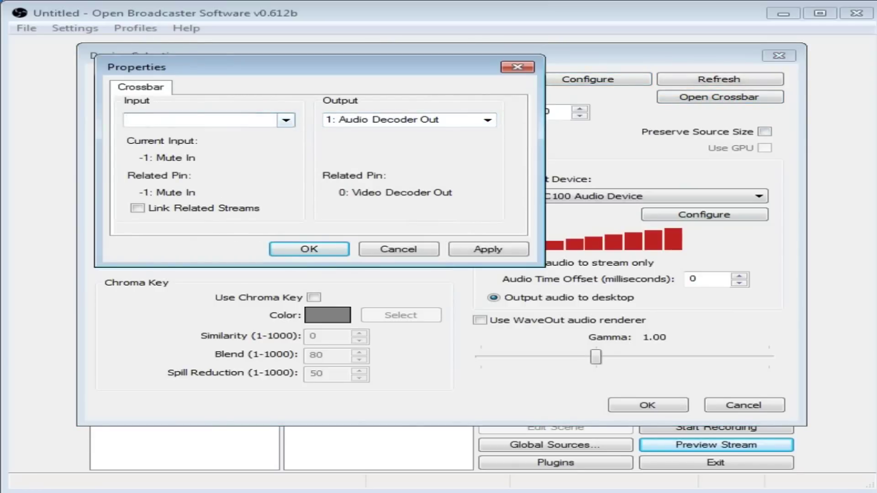
{"action": "left_click", "coordinate": [284, 118]}
{"action": "left_click", "coordinate": [241, 134]}
{"action": "left_click", "coordinate": [494, 248]}
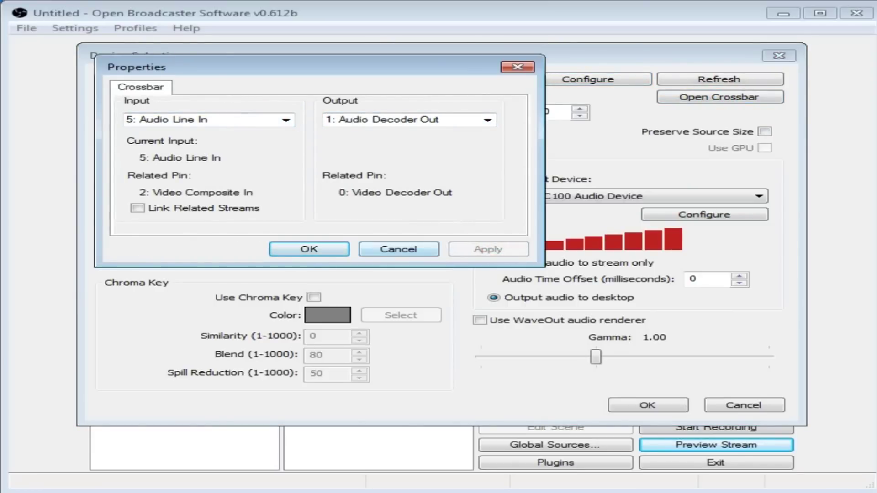
{"action": "left_click", "coordinate": [333, 249]}
{"action": "left_click", "coordinate": [675, 404]}
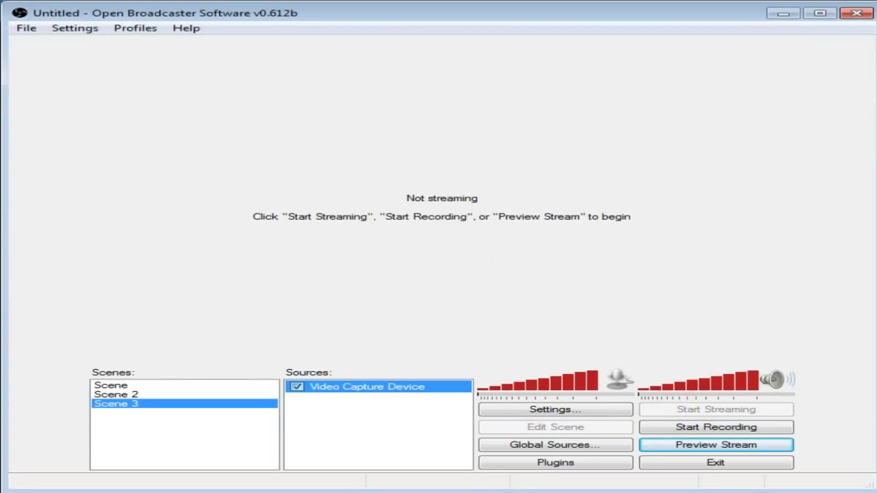
Start recording and switch the capture device's video standard to SECAM_B.
{"action": "left_click", "coordinate": [680, 427]}
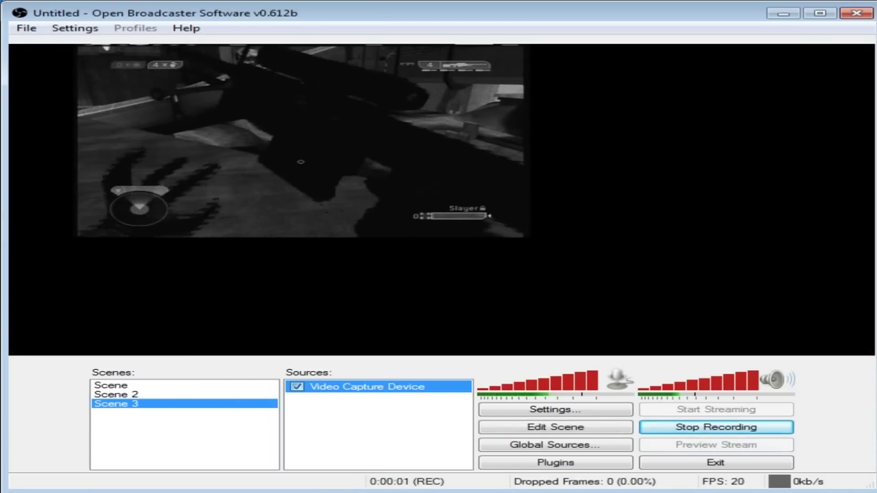
{"action": "right_click", "coordinate": [346, 386]}
{"action": "left_click", "coordinate": [402, 480]}
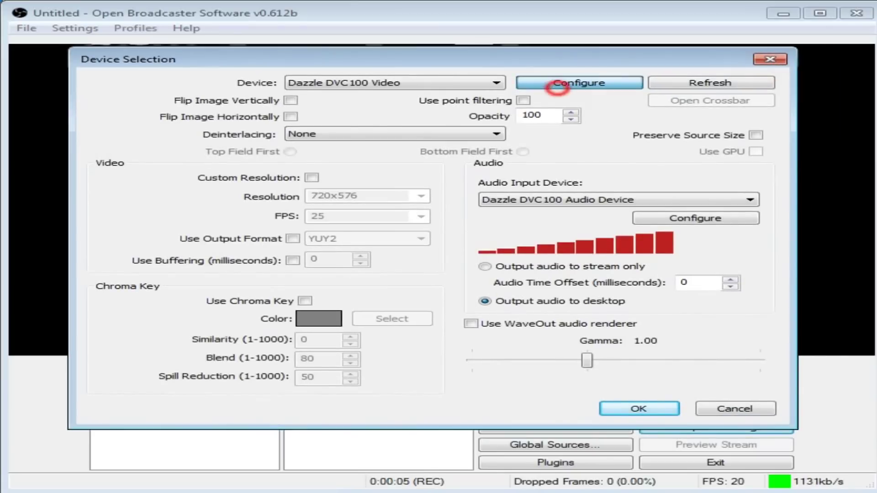
{"action": "left_click", "coordinate": [558, 84]}
{"action": "left_click", "coordinate": [450, 114]}
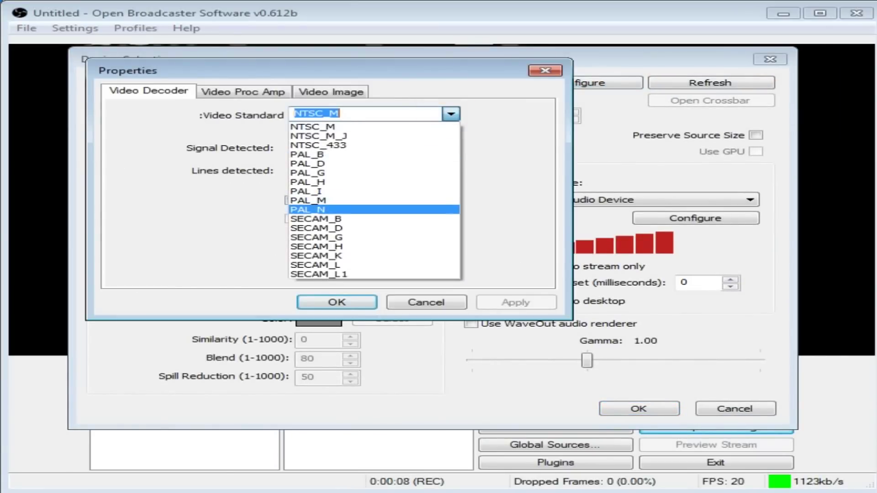
{"action": "left_click", "coordinate": [345, 215]}
{"action": "left_click", "coordinate": [515, 302]}
{"action": "left_click", "coordinate": [320, 302]}
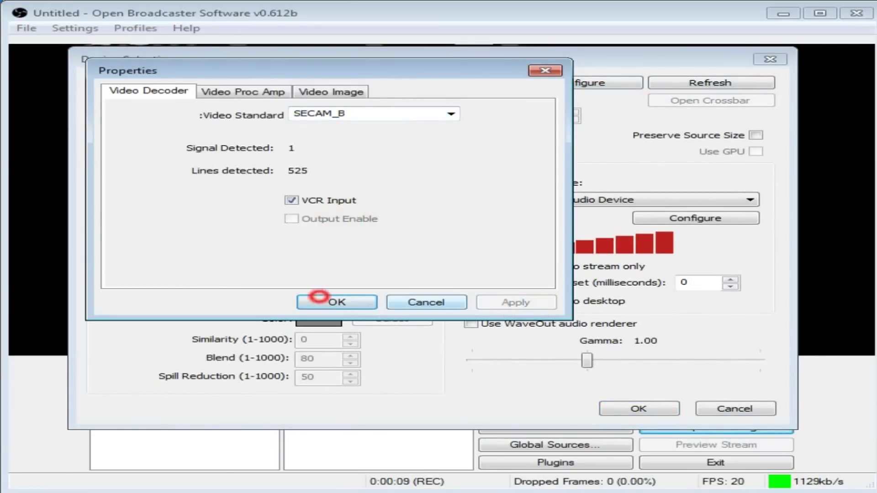
{"action": "left_click", "coordinate": [624, 408]}
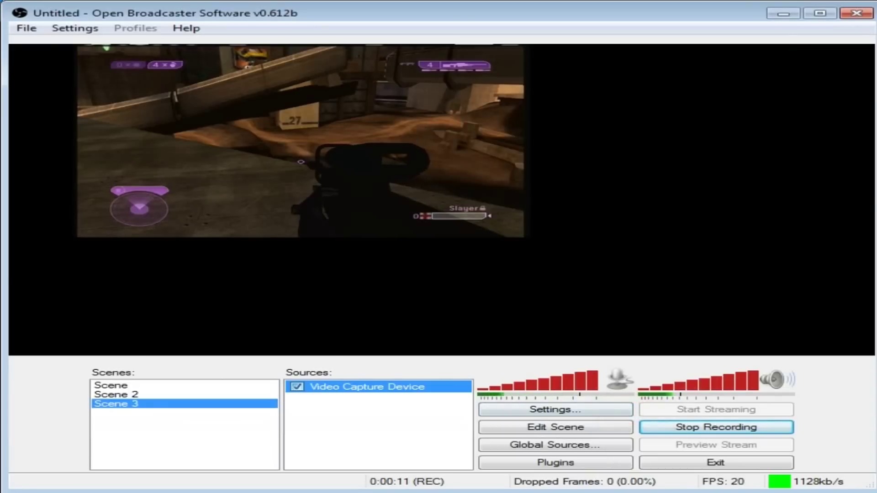
Fit the game capture to fill the preview with Position/Size > Fit to screen.
{"action": "left_click", "coordinate": [554, 426]}
{"action": "right_click", "coordinate": [322, 151]}
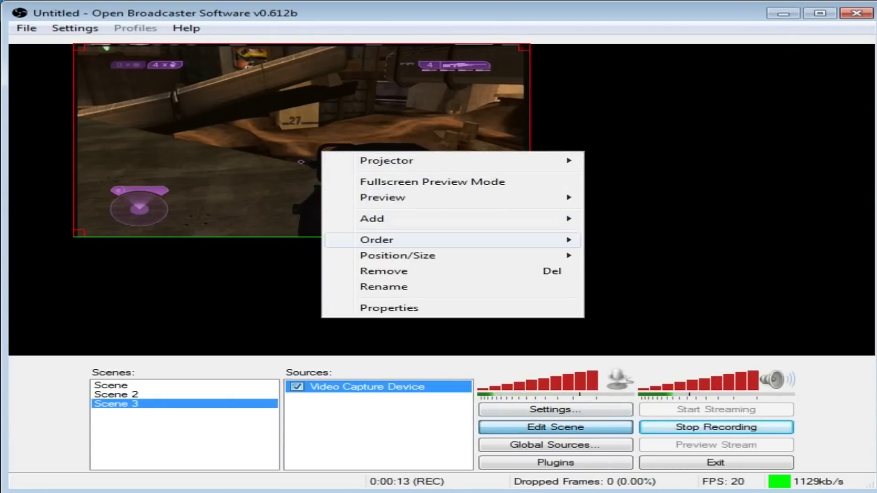
{"action": "mouse_move", "coordinate": [402, 255]}
{"action": "left_click", "coordinate": [653, 256]}
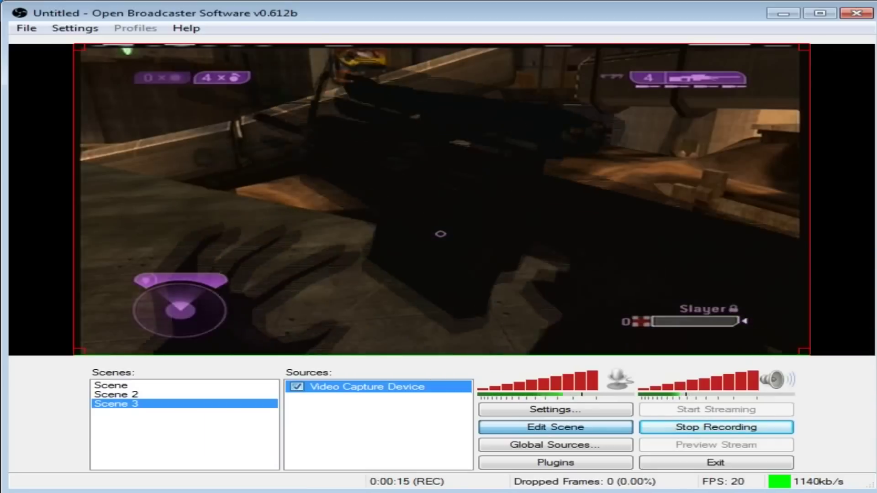